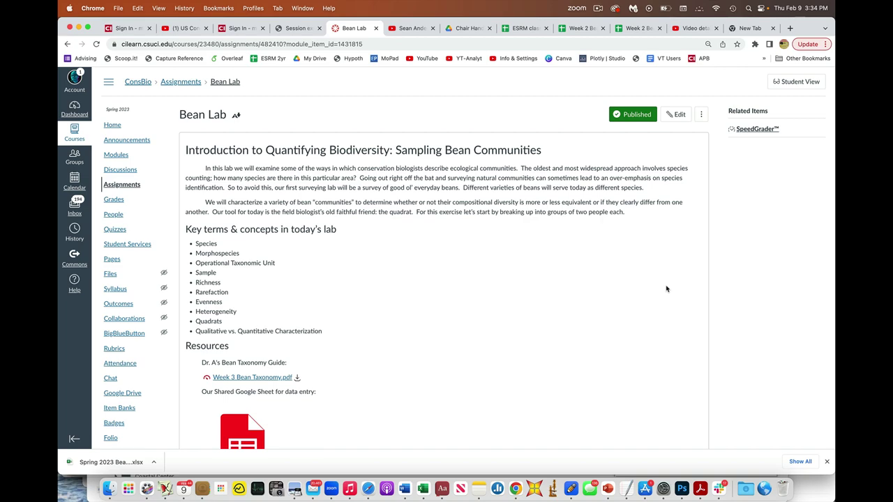
Step: Highlight the Qualitative Post-survey Analyses heading and section text on the Bean Lab page
{"action": "scroll", "coordinate": [666, 288], "scroll_direction": "down", "scroll_amount": 15}
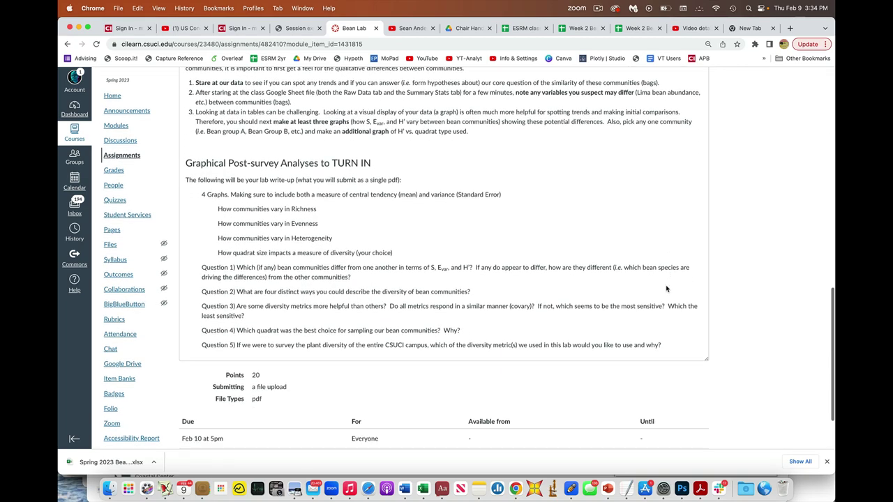
{"action": "scroll", "coordinate": [666, 289], "scroll_direction": "up", "scroll_amount": 2}
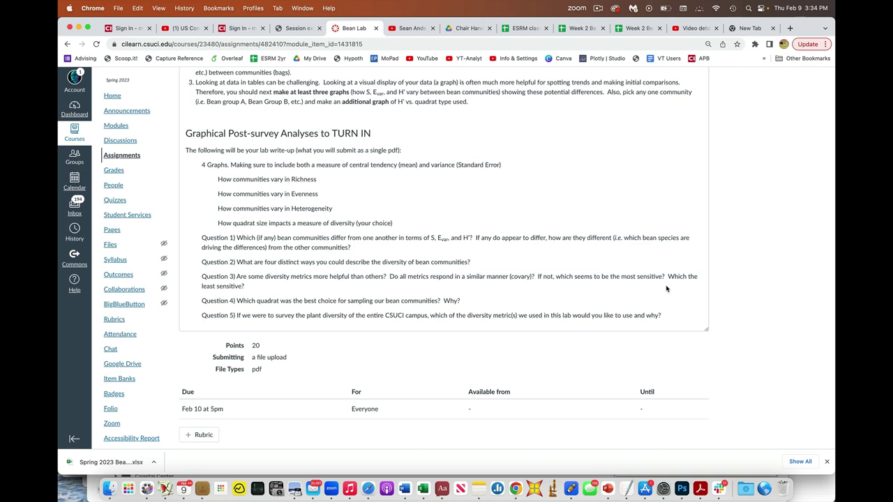
{"action": "scroll", "coordinate": [666, 289], "scroll_direction": "up", "scroll_amount": 2}
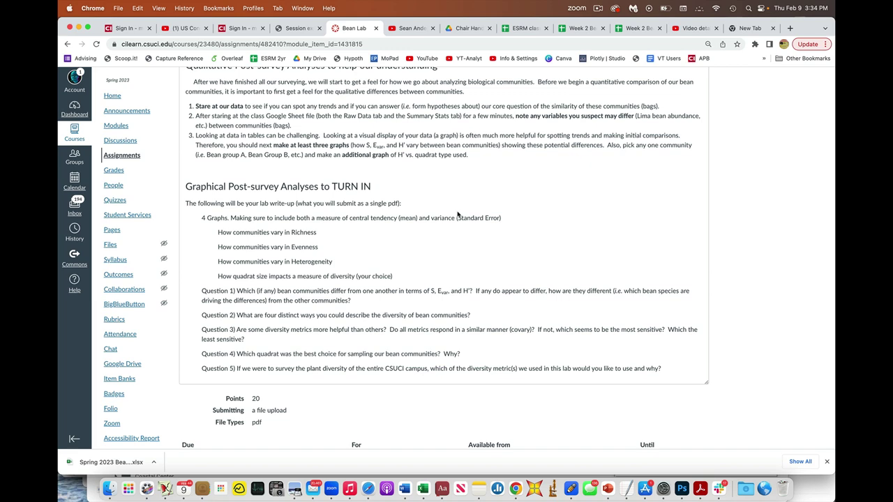
{"action": "scroll", "coordinate": [202, 187], "scroll_direction": "up", "scroll_amount": 2}
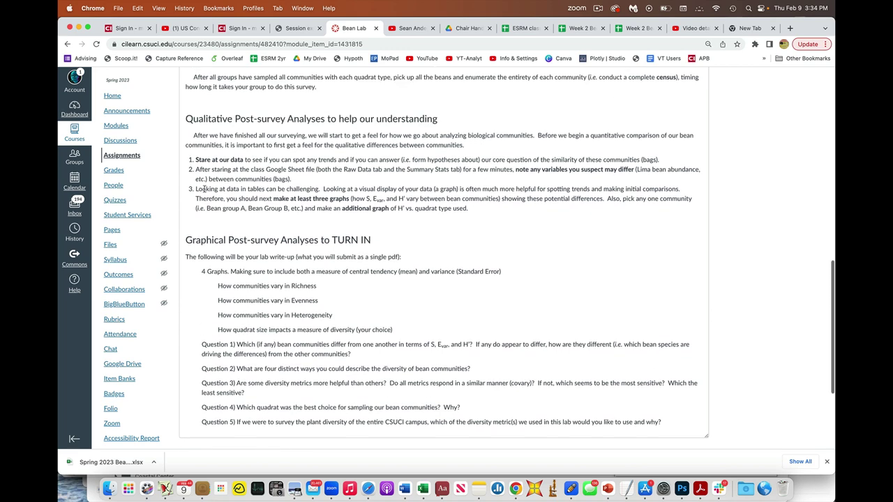
{"action": "left_click_drag", "start_coordinate": [185, 119], "coordinate": [293, 180]}
{"action": "left_click", "coordinate": [186, 117]}
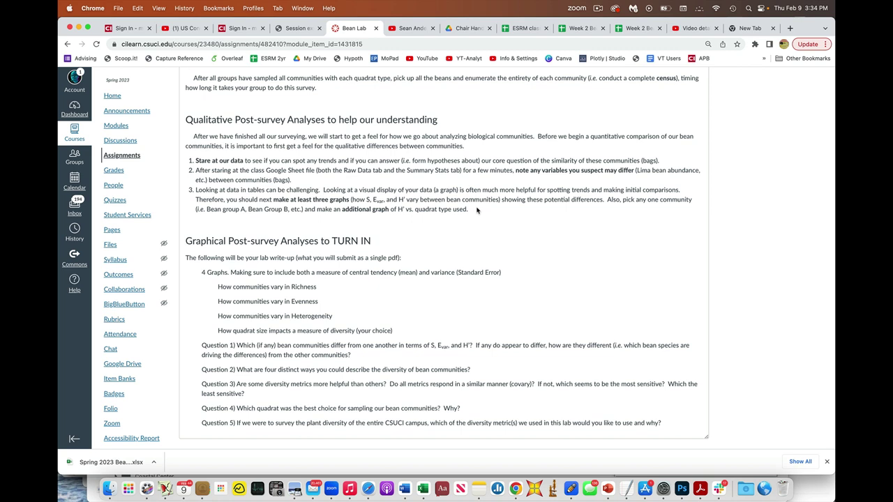
{"action": "left_click_drag", "start_coordinate": [476, 209], "coordinate": [194, 105]}
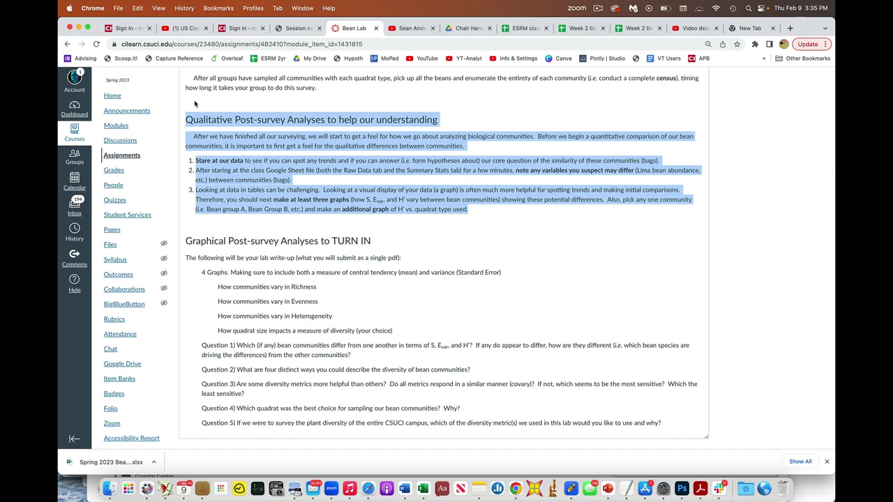
{"action": "left_click", "coordinate": [187, 242]}
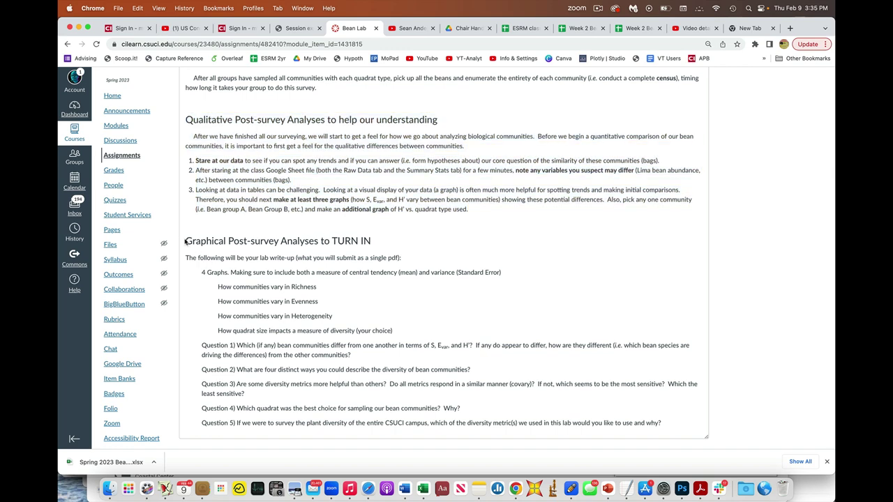
{"action": "left_click_drag", "start_coordinate": [185, 241], "coordinate": [566, 423]}
{"action": "left_click", "coordinate": [569, 285]}
{"action": "left_click_drag", "start_coordinate": [680, 430], "coordinate": [185, 241]}
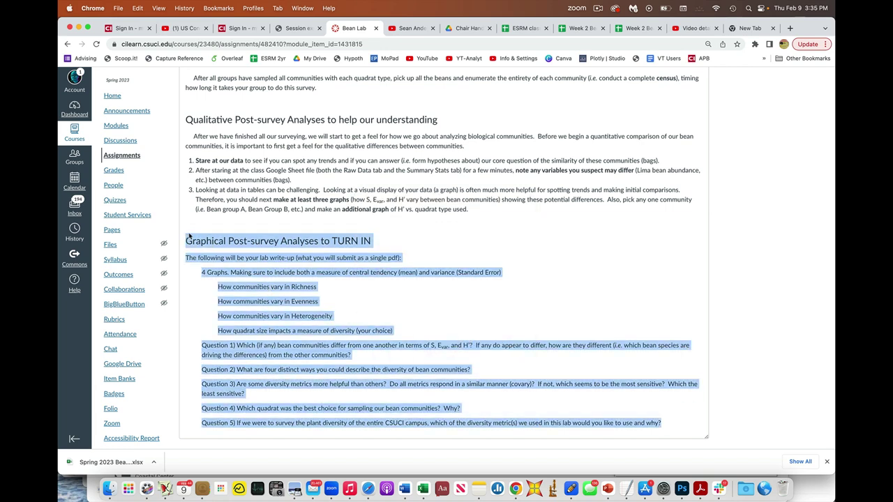
{"action": "left_click", "coordinate": [524, 251]}
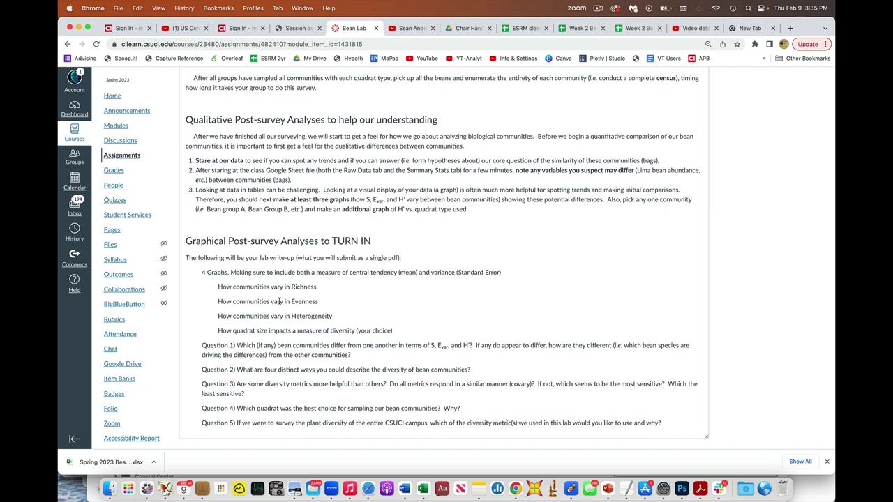
Step: Bring the Evar bar graph forward, move it right, set the Colors palette aside, and enlarge it
{"action": "left_click", "coordinate": [165, 489]}
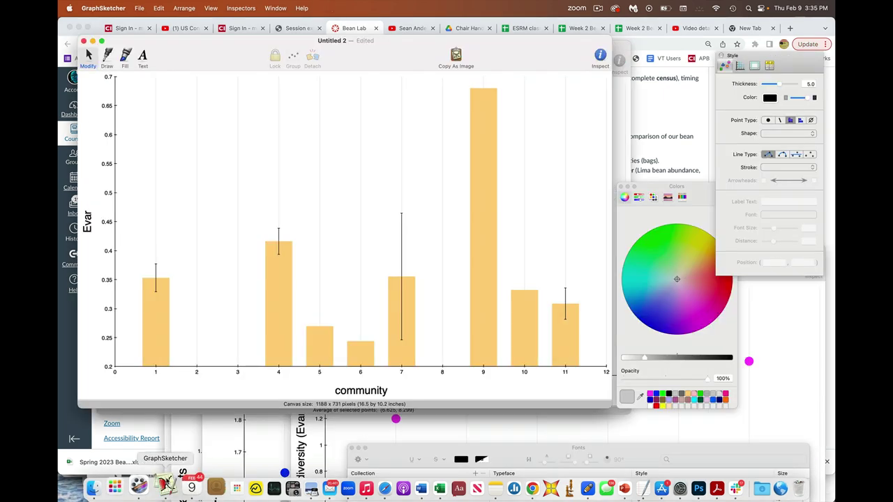
{"action": "left_click_drag", "start_coordinate": [214, 57], "coordinate": [254, 61]}
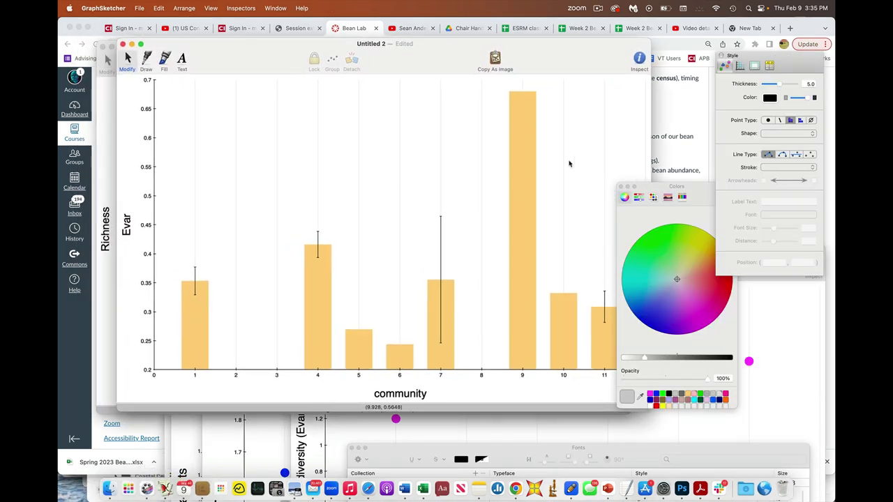
{"action": "left_click_drag", "start_coordinate": [648, 189], "coordinate": [731, 222]}
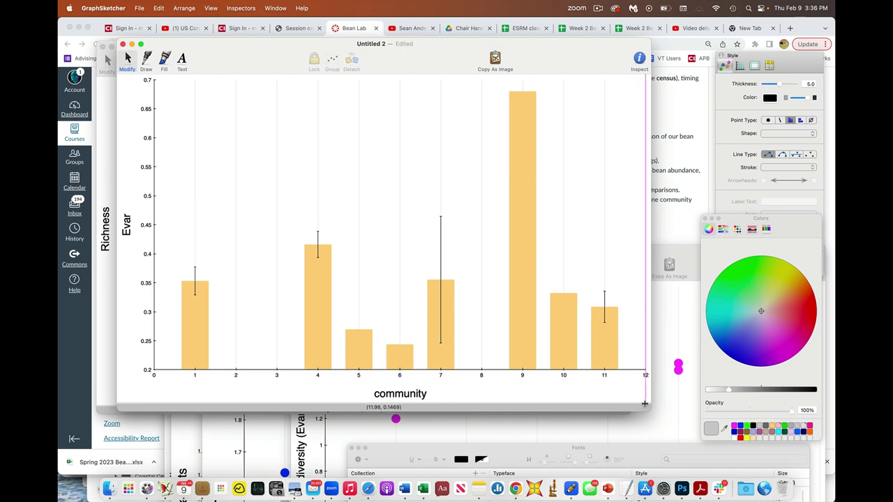
{"action": "left_click_drag", "start_coordinate": [650, 411], "coordinate": [687, 437]}
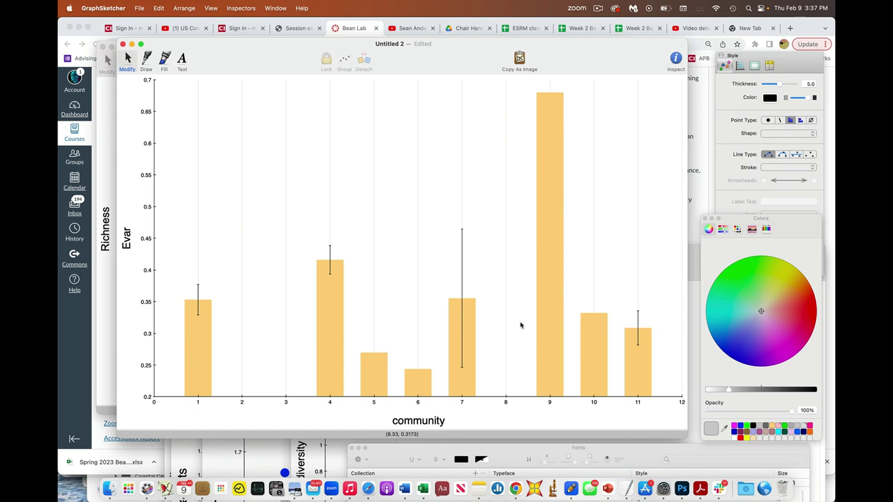
Step: Highlight Questions 1–5 on the Bean Lab page, then switch to the Week 2 Bean Data Sheet
{"action": "key", "text": "super+Tab"}
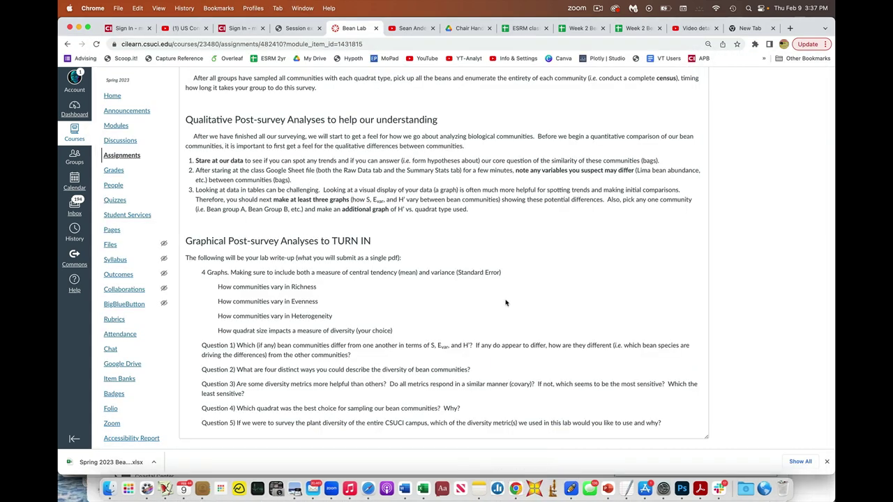
{"action": "scroll", "coordinate": [506, 303], "scroll_direction": "down", "scroll_amount": 2}
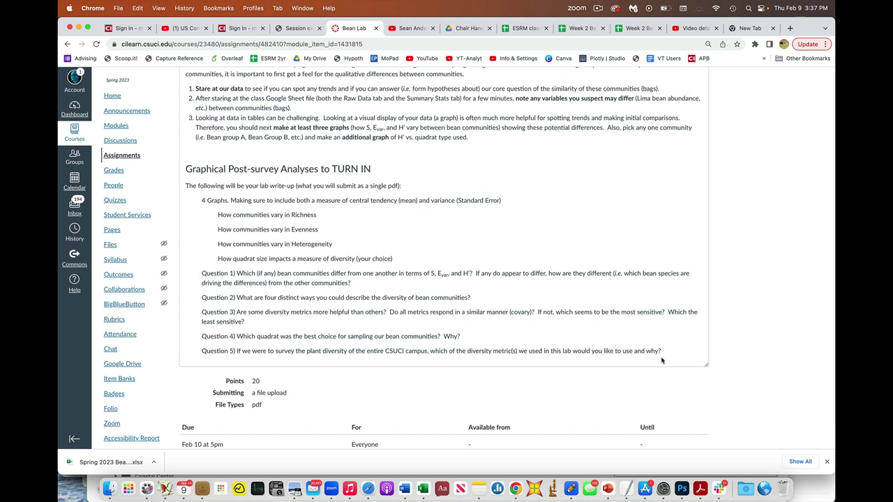
{"action": "left_click_drag", "start_coordinate": [663, 358], "coordinate": [199, 277]}
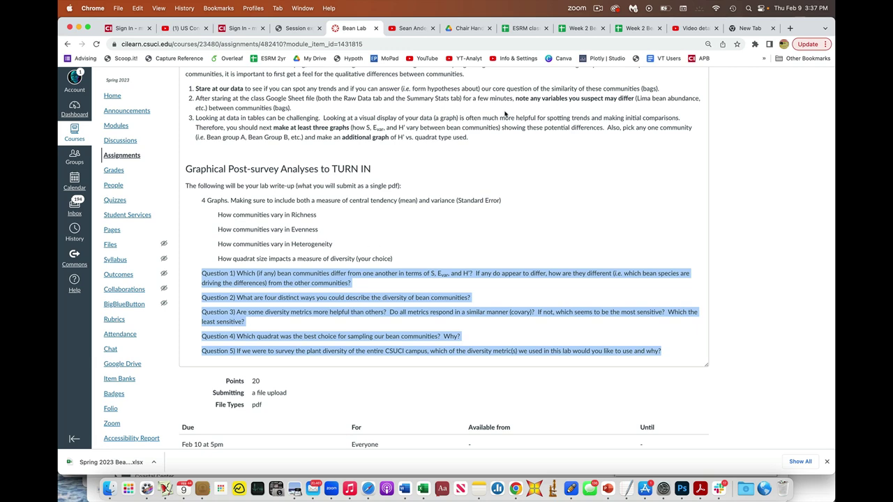
{"action": "left_click", "coordinate": [582, 28]}
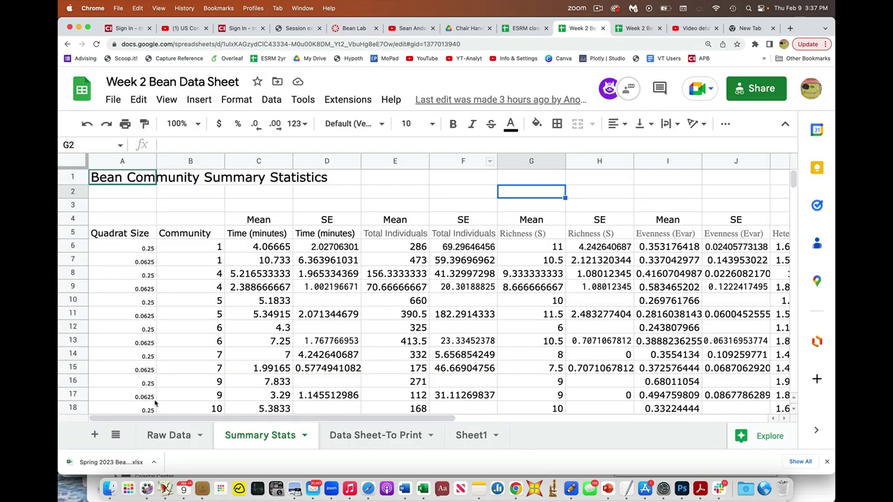
Step: On the Raw Data sheet, step through quadrat sizes (0.25m2, 0.0625m2) and samples' community numbers
{"action": "left_click", "coordinate": [160, 434]}
{"action": "scroll", "coordinate": [614, 395], "scroll_direction": "down", "scroll_amount": 2}
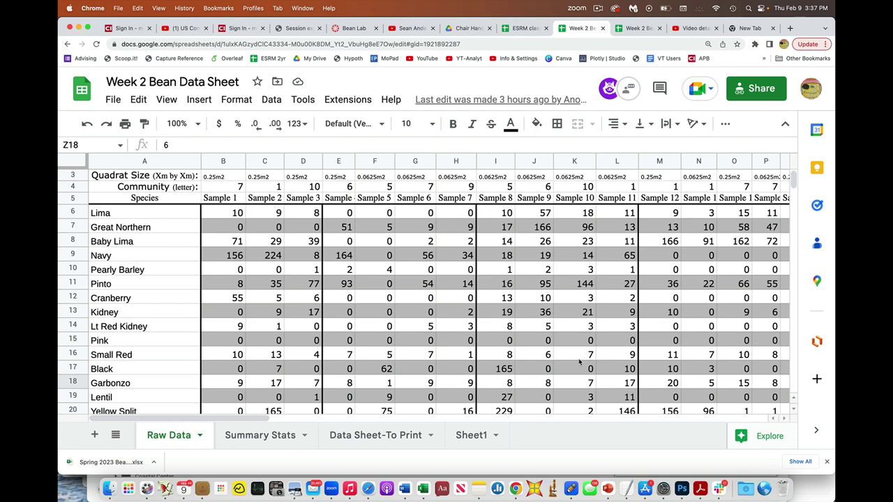
{"action": "scroll", "coordinate": [586, 367], "scroll_direction": "up", "scroll_amount": 2}
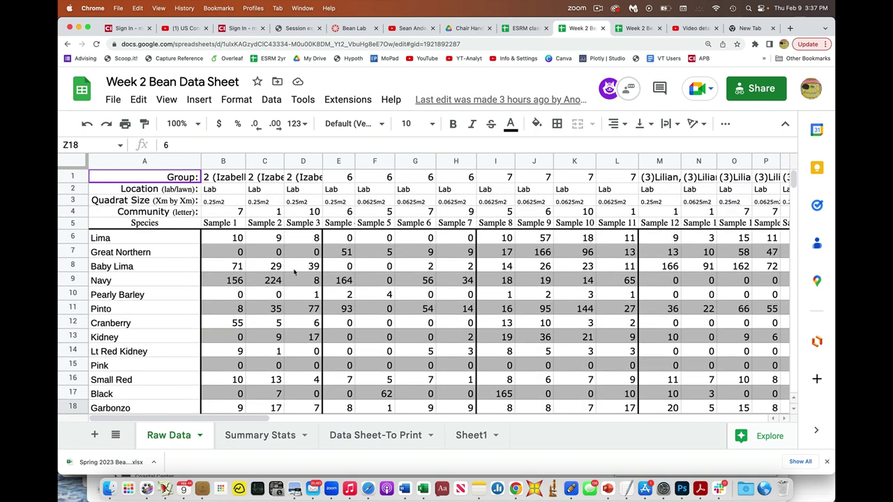
{"action": "left_click", "coordinate": [227, 204]}
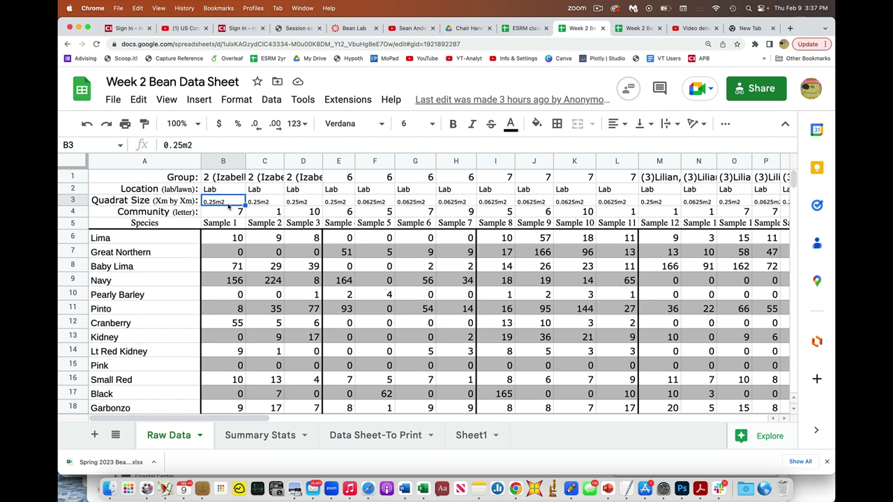
{"action": "key", "text": "Right"}
{"action": "key", "text": "Right"}
{"action": "key", "text": "Right"}
{"action": "key", "text": "Right"}
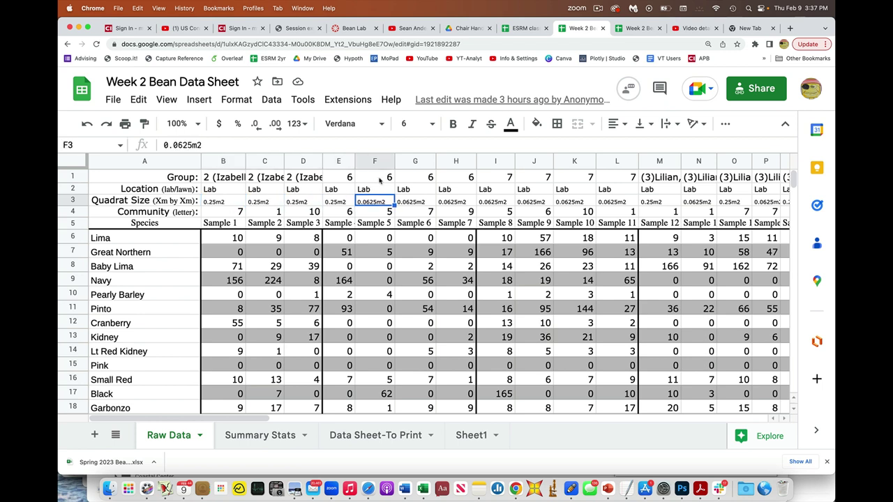
{"action": "key", "text": "Down"}
{"action": "key", "text": "Left"}
{"action": "key", "text": "Left"}
{"action": "key", "text": "Left"}
{"action": "key", "text": "Left"}
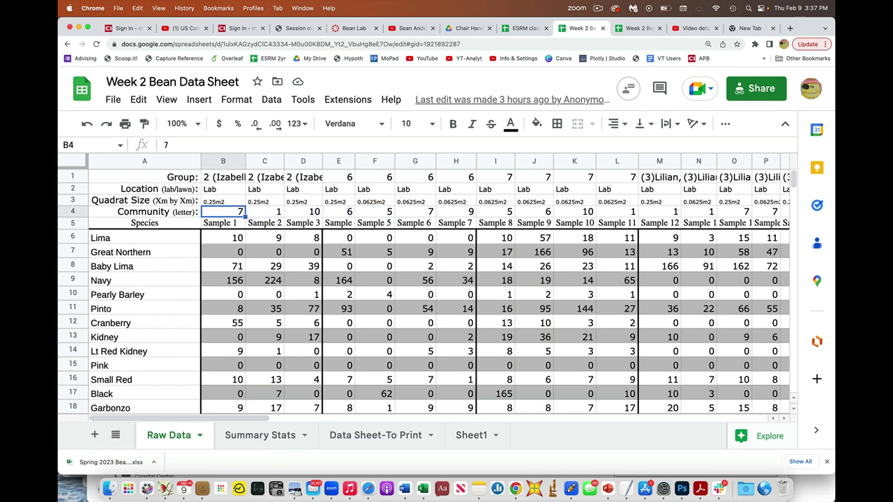
{"action": "key", "text": "Right"}
{"action": "key", "text": "Right"}
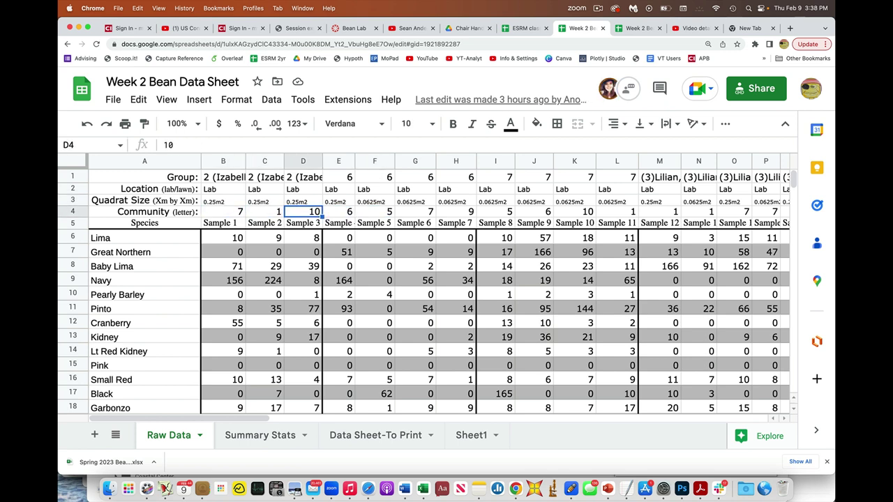
{"action": "key", "text": "Left"}
Step: Inspect Sample 1's group entry and species bean counts, from Lima through Great Northern
{"action": "key", "text": "Down"}
{"action": "key", "text": "Down"}
{"action": "key", "text": "Left"}
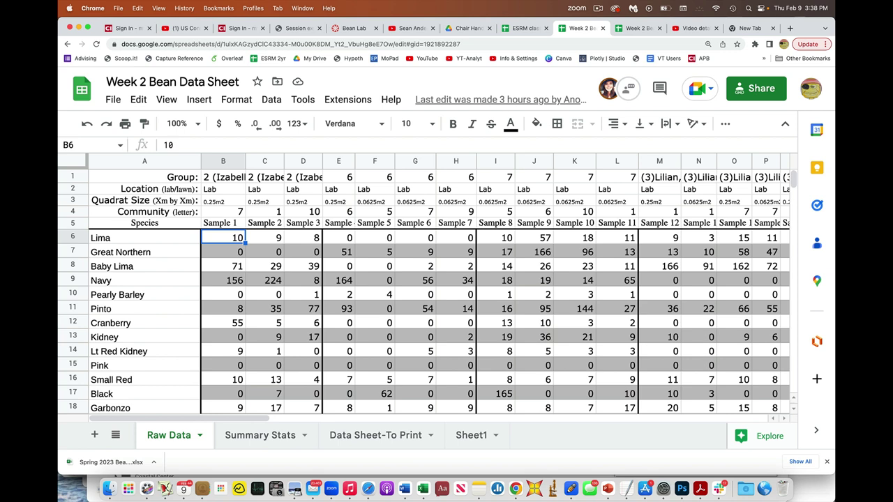
{"action": "key", "text": "Up"}
{"action": "key", "text": "Up"}
{"action": "key", "text": "Up"}
{"action": "key", "text": "Up"}
{"action": "key", "text": "Up"}
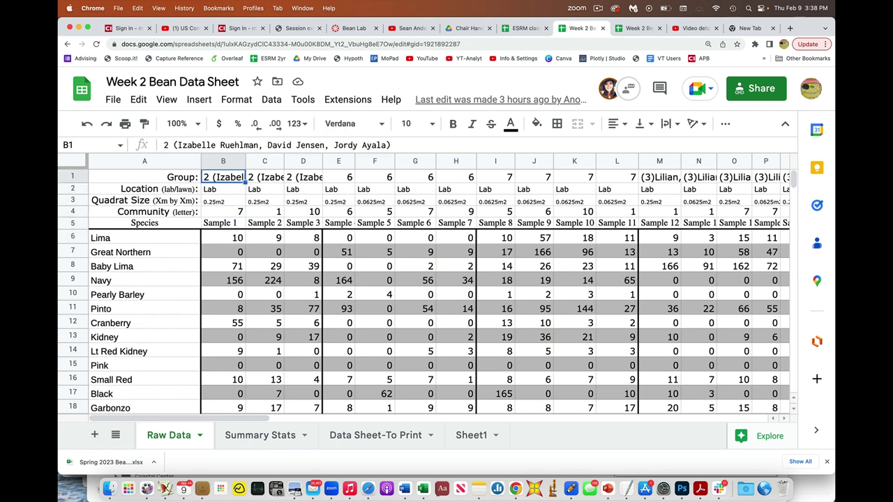
{"action": "key", "text": "Down"}
{"action": "key", "text": "Down"}
{"action": "key", "text": "Down"}
{"action": "key", "text": "Down"}
{"action": "key", "text": "Down"}
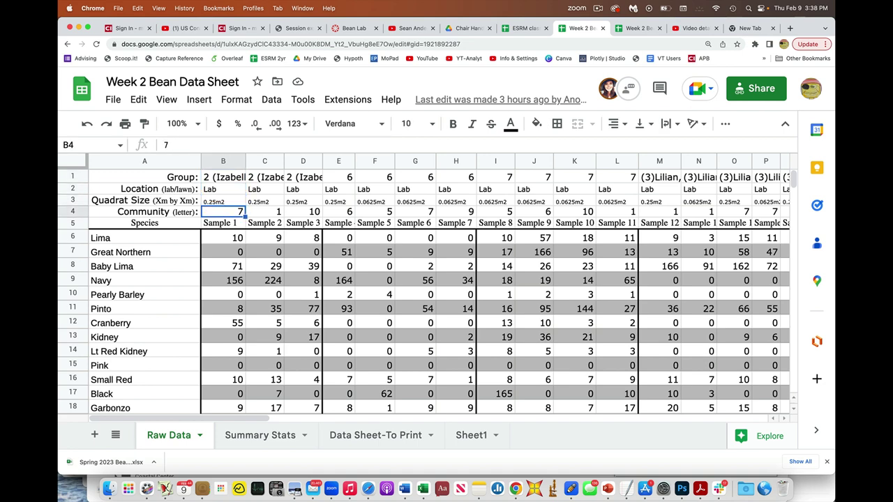
{"action": "left_click", "coordinate": [223, 252]}
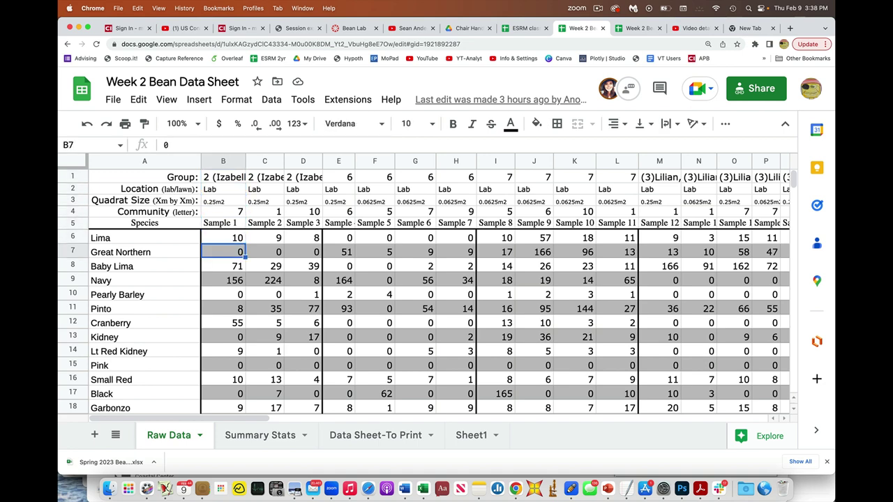
{"action": "key", "text": "Down"}
{"action": "key", "text": "Down"}
{"action": "key", "text": "Down"}
{"action": "key", "text": "Down"}
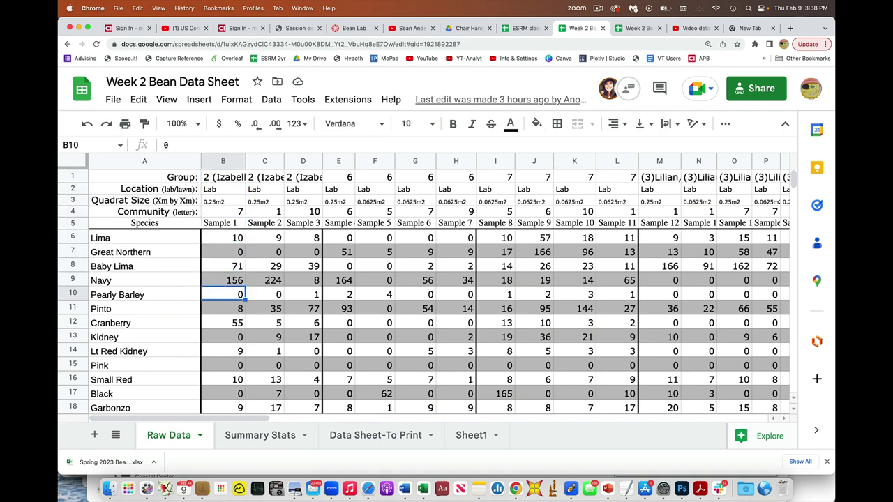
{"action": "scroll", "coordinate": [423, 293], "scroll_direction": "down", "scroll_amount": 5}
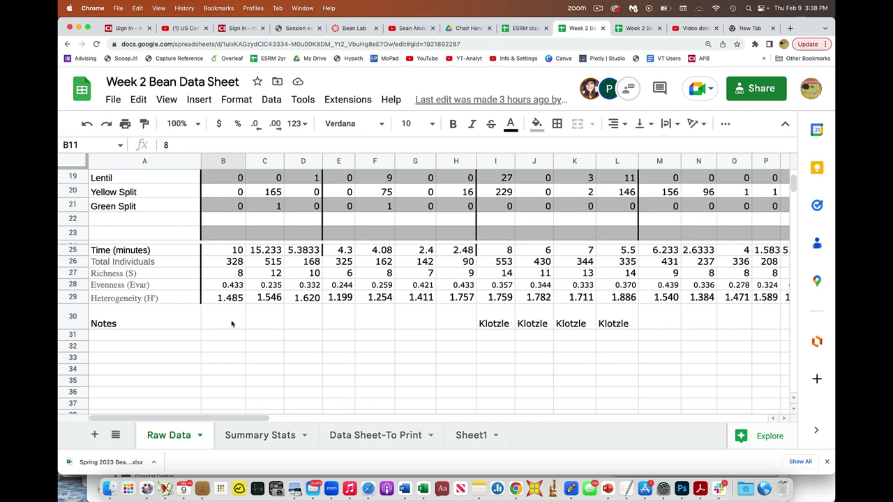
Step: On Summary Stats, select community 1's rows 6–7, then just row 6 for the 0.25 quadrat
{"action": "left_click", "coordinate": [252, 436]}
{"action": "scroll", "coordinate": [319, 302], "scroll_direction": "down", "scroll_amount": 3}
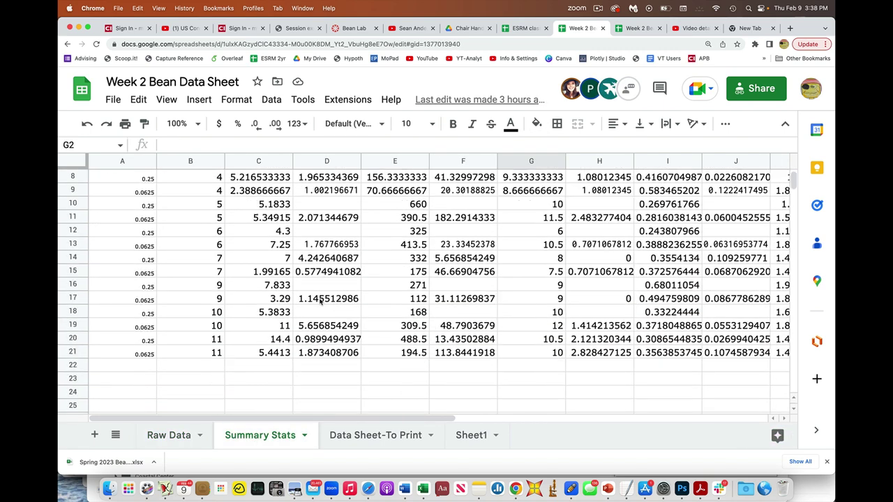
{"action": "scroll", "coordinate": [318, 301], "scroll_direction": "up", "scroll_amount": 3}
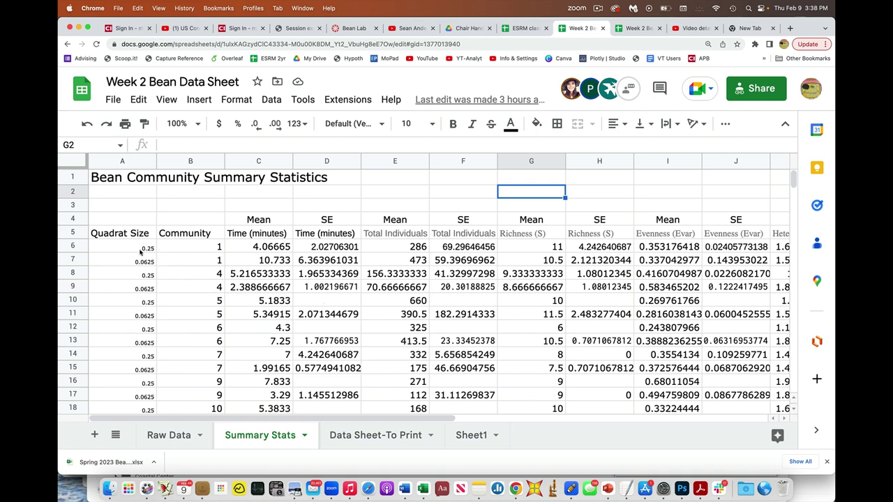
{"action": "left_click", "coordinate": [127, 250]}
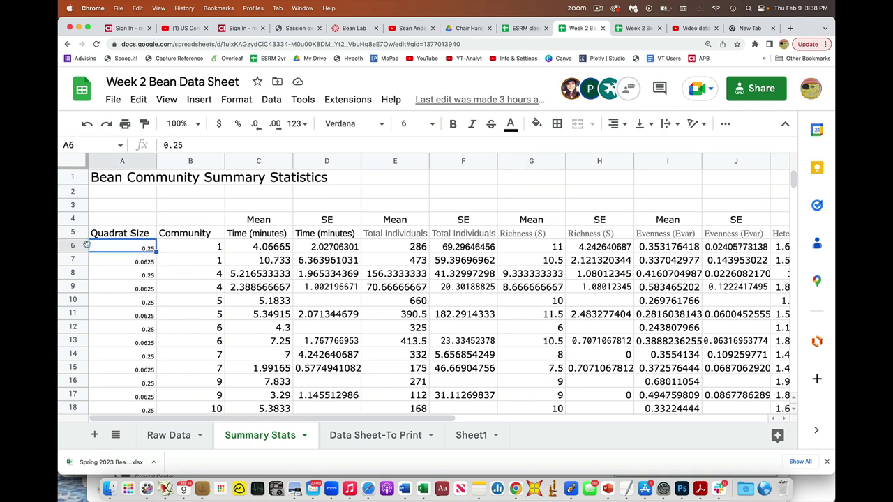
{"action": "left_click_drag", "start_coordinate": [79, 246], "coordinate": [78, 260]}
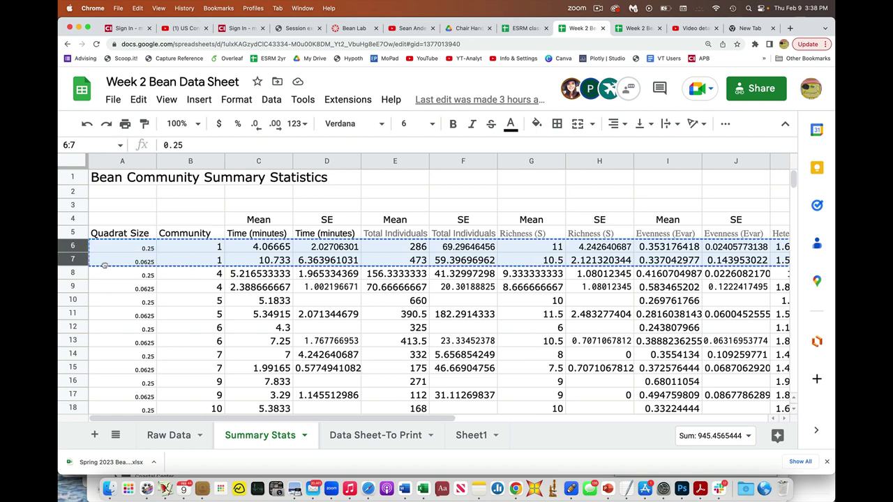
{"action": "key", "text": "Down"}
{"action": "key", "text": "Down"}
{"action": "left_click", "coordinate": [73, 246]}
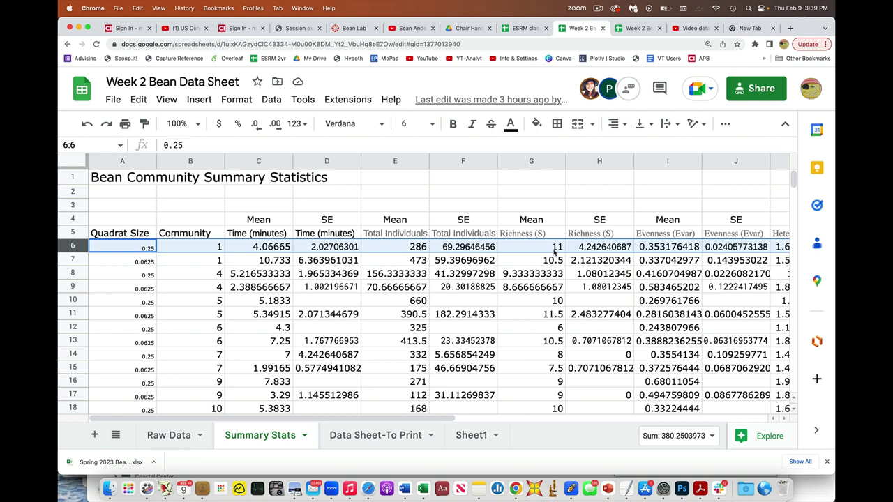
{"action": "scroll", "coordinate": [555, 253], "scroll_direction": "right", "scroll_amount": 5}
{"action": "scroll", "coordinate": [555, 253], "scroll_direction": "left", "scroll_amount": 5}
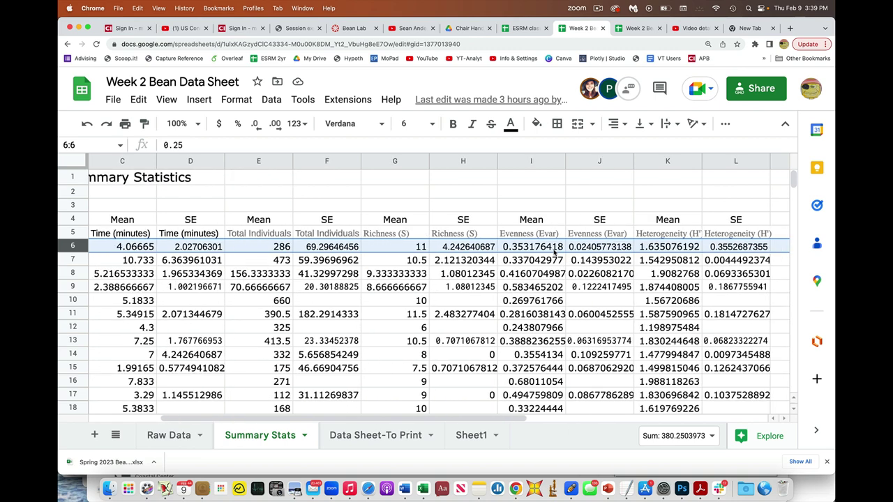
{"action": "scroll", "coordinate": [435, 280], "scroll_direction": "down", "scroll_amount": 2}
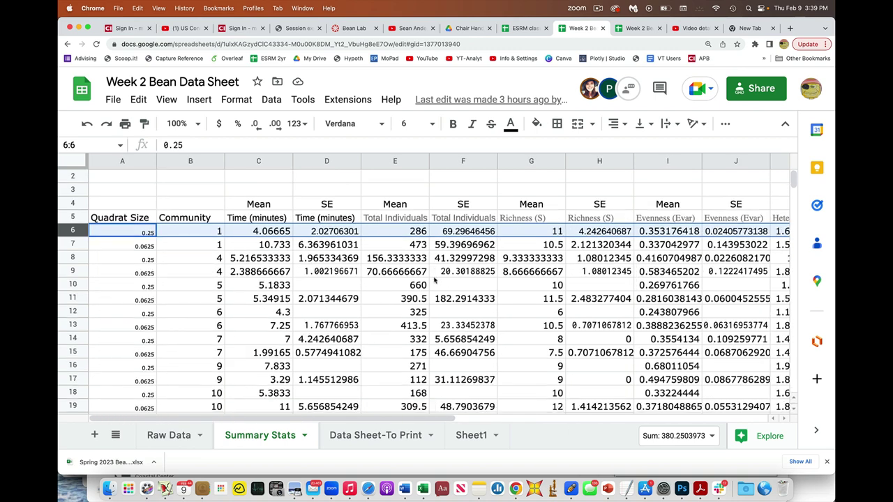
{"action": "scroll", "coordinate": [391, 265], "scroll_direction": "up", "scroll_amount": 2}
{"action": "left_click", "coordinate": [271, 219]}
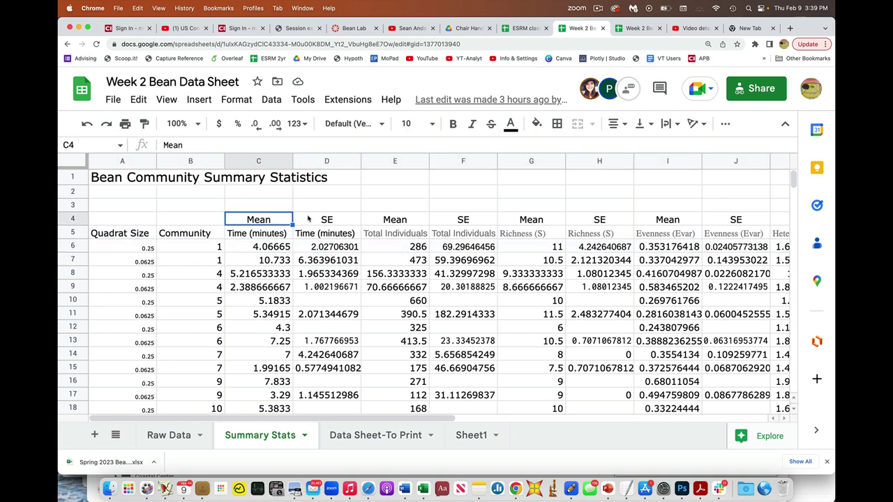
{"action": "left_click", "coordinate": [318, 220]}
{"action": "left_click", "coordinate": [274, 165], "text": "shift"}
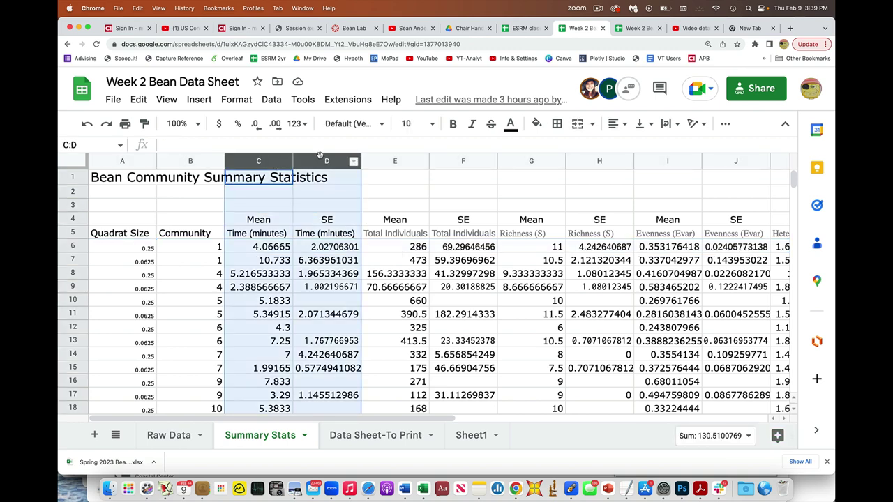
{"action": "left_click", "coordinate": [383, 162]}
{"action": "left_click", "coordinate": [434, 161], "text": "shift"}
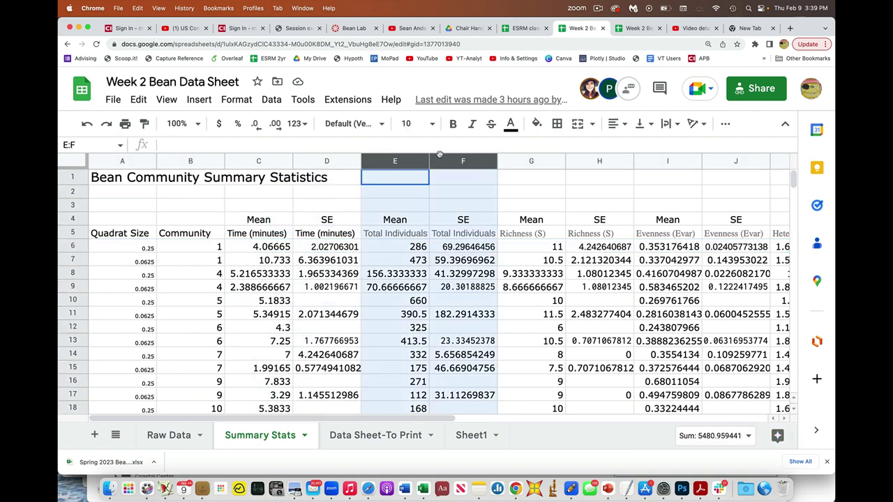
{"action": "left_click", "coordinate": [531, 162]}
{"action": "left_click", "coordinate": [597, 161], "text": "shift"}
{"action": "scroll", "coordinate": [565, 202], "scroll_direction": "right", "scroll_amount": 4}
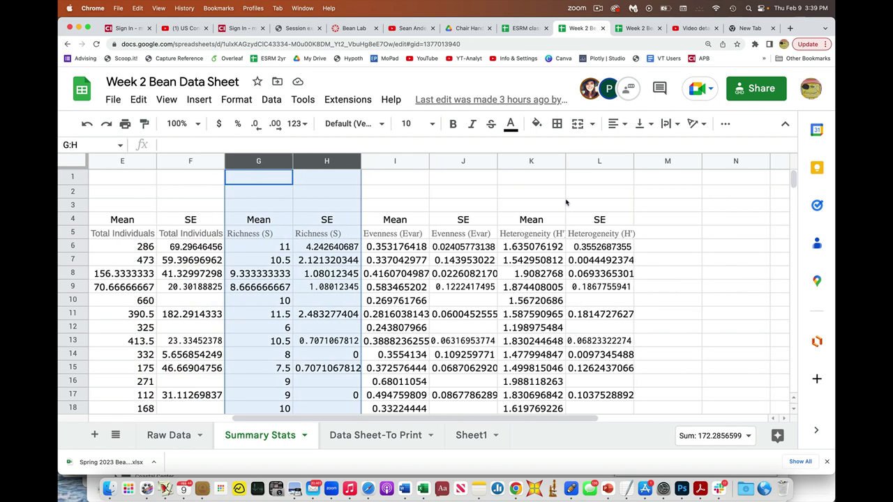
{"action": "left_click", "coordinate": [421, 161]}
{"action": "left_click", "coordinate": [438, 161], "text": "shift"}
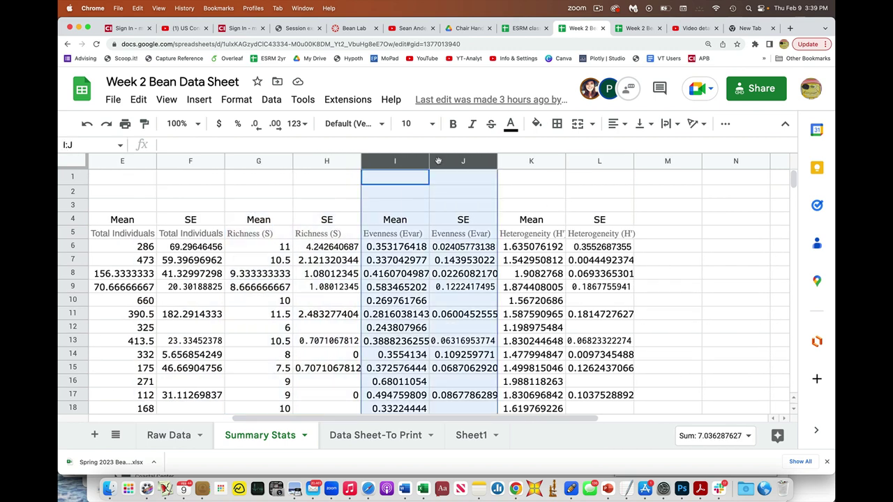
{"action": "left_click", "coordinate": [516, 162]}
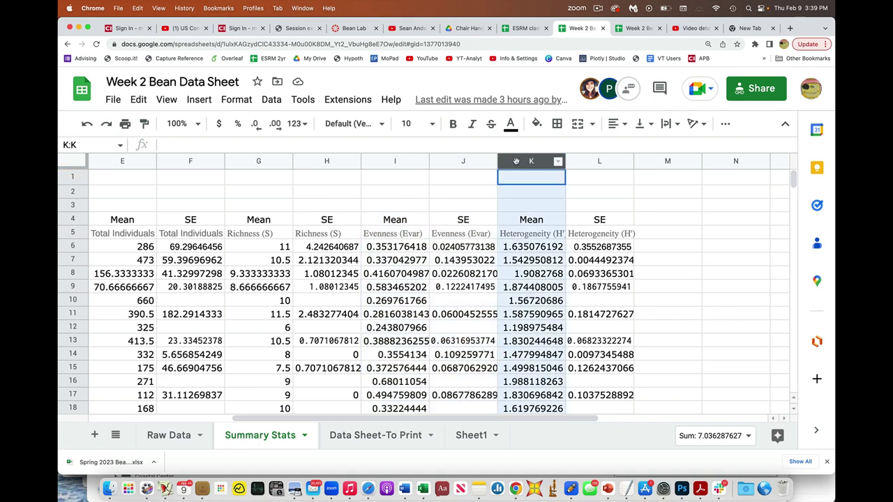
{"action": "left_click", "coordinate": [569, 161], "text": "shift"}
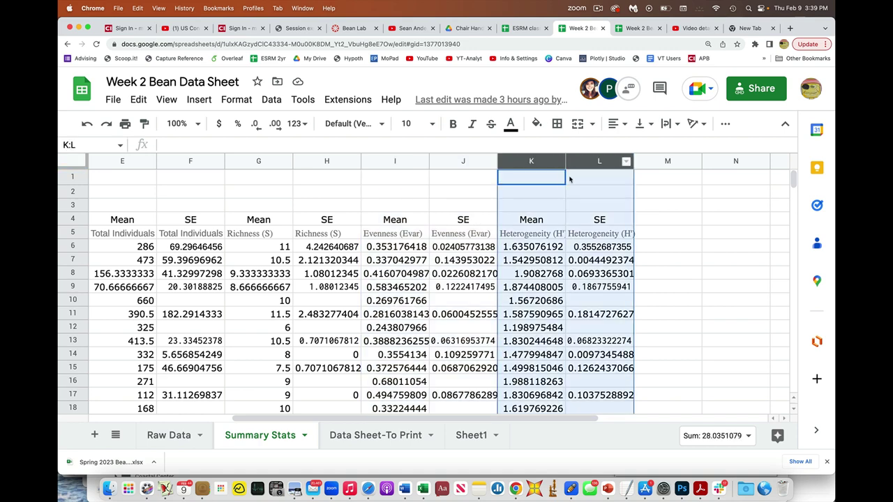
{"action": "scroll", "coordinate": [571, 213], "scroll_direction": "left", "scroll_amount": 4}
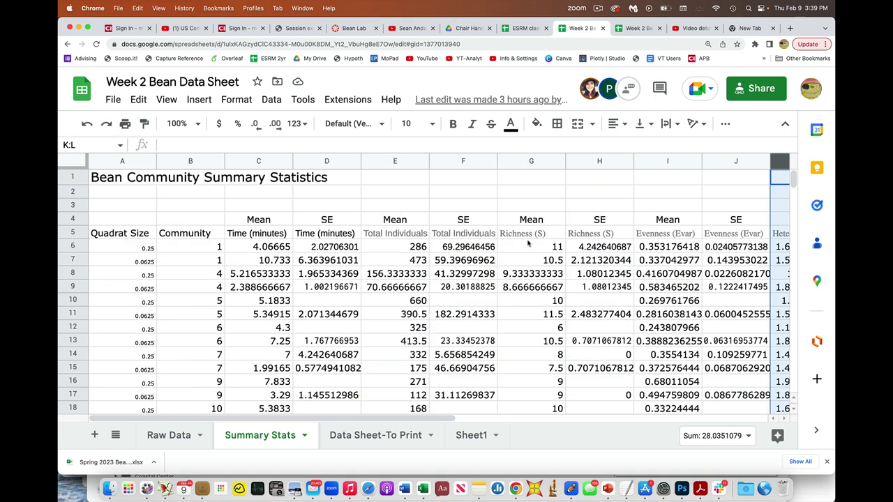
{"action": "scroll", "coordinate": [528, 242], "scroll_direction": "down", "scroll_amount": 1}
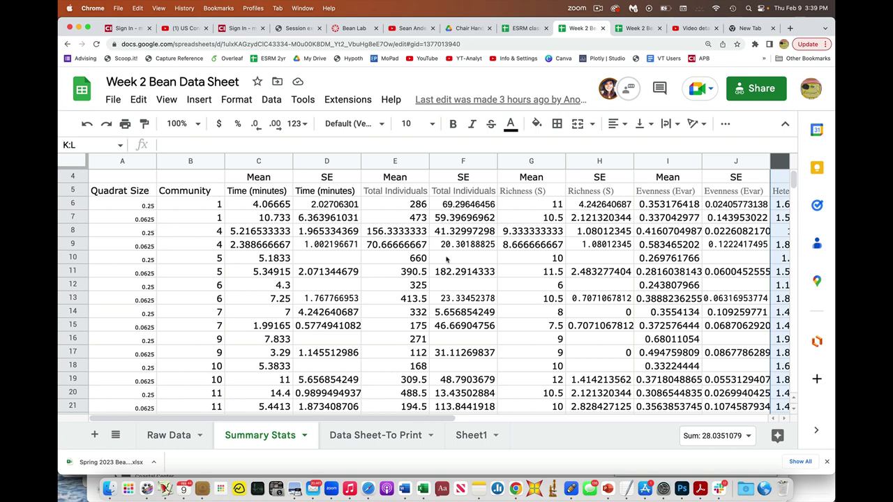
{"action": "left_click", "coordinate": [452, 259]}
{"action": "key", "text": "Left"}
{"action": "key", "text": "Left"}
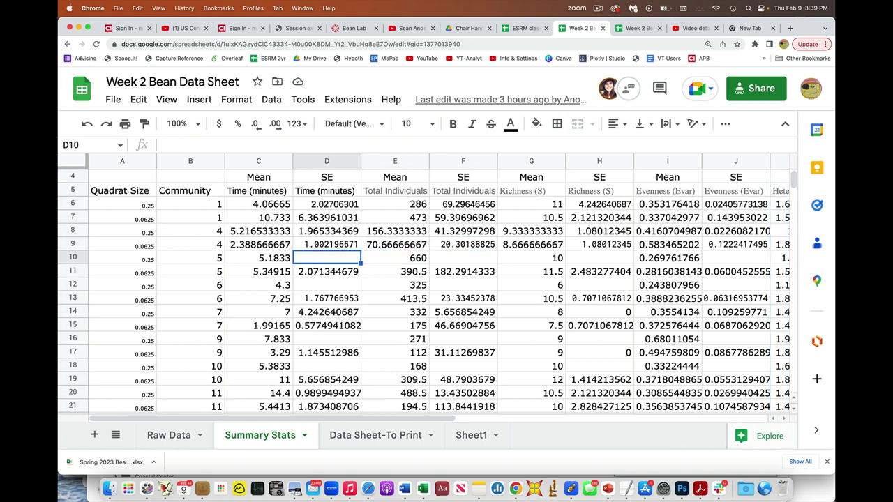
{"action": "key", "text": "Left"}
{"action": "key", "text": "Right"}
{"action": "left_click", "coordinate": [74, 258]}
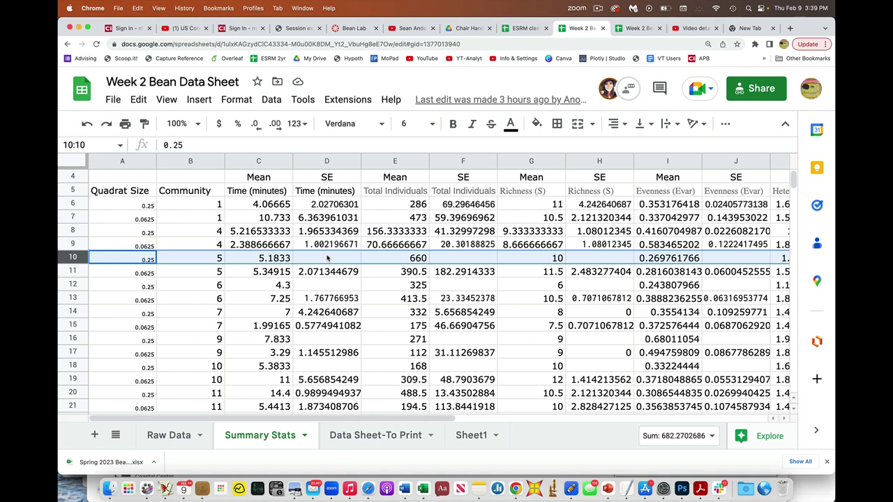
{"action": "left_click", "coordinate": [373, 274]}
{"action": "scroll", "coordinate": [372, 276], "scroll_direction": "down", "scroll_amount": 5}
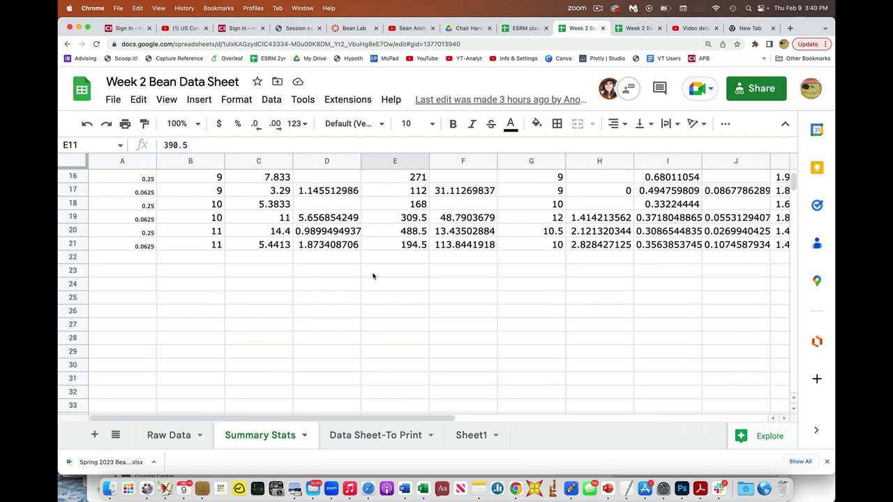
{"action": "scroll", "coordinate": [373, 276], "scroll_direction": "up", "scroll_amount": 5}
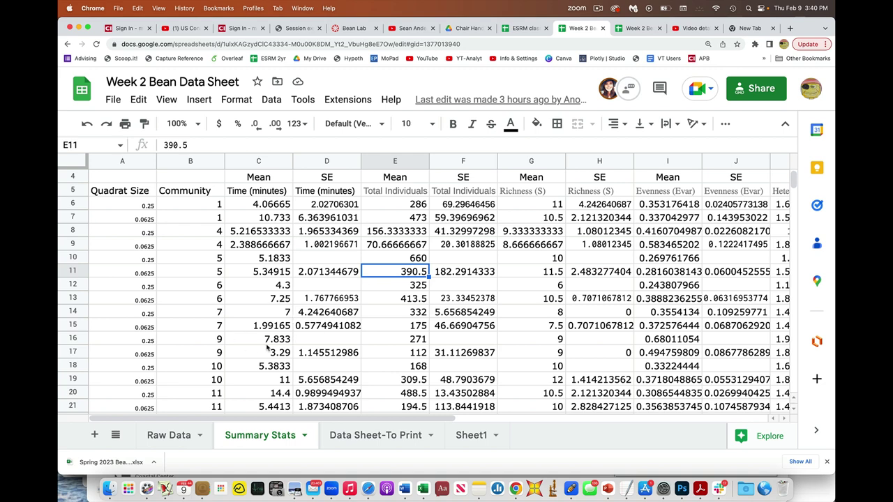
Step: Return to the Raw Data sheet and select Sample 1's column B of bean counts
{"action": "left_click", "coordinate": [168, 433]}
{"action": "scroll", "coordinate": [285, 351], "scroll_direction": "up", "scroll_amount": 10}
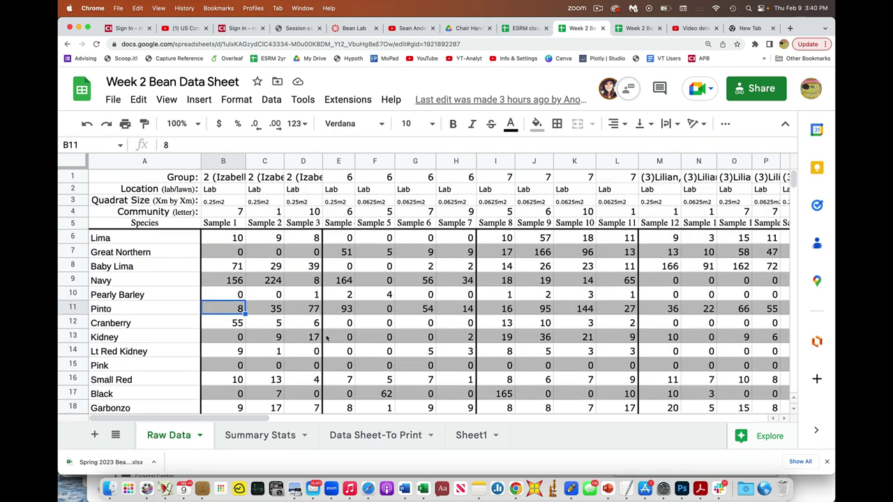
{"action": "scroll", "coordinate": [364, 311], "scroll_direction": "down", "scroll_amount": 2}
{"action": "scroll", "coordinate": [362, 308], "scroll_direction": "up", "scroll_amount": 2}
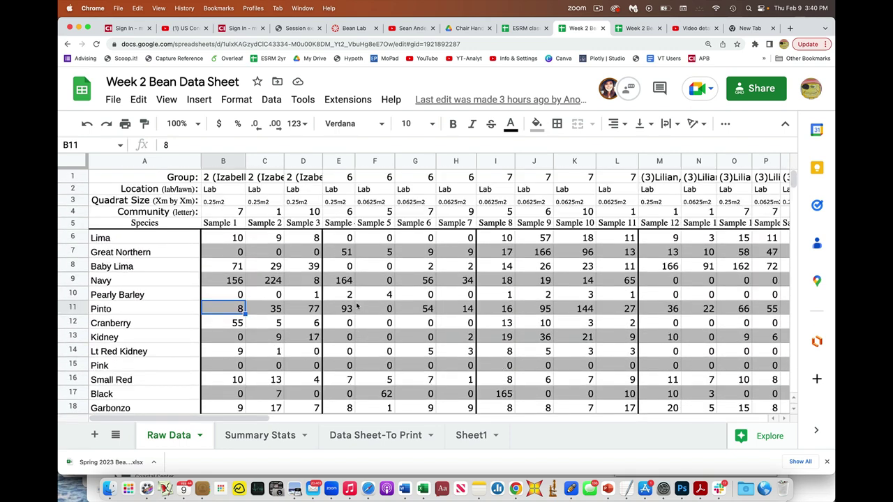
{"action": "left_click", "coordinate": [223, 161]}
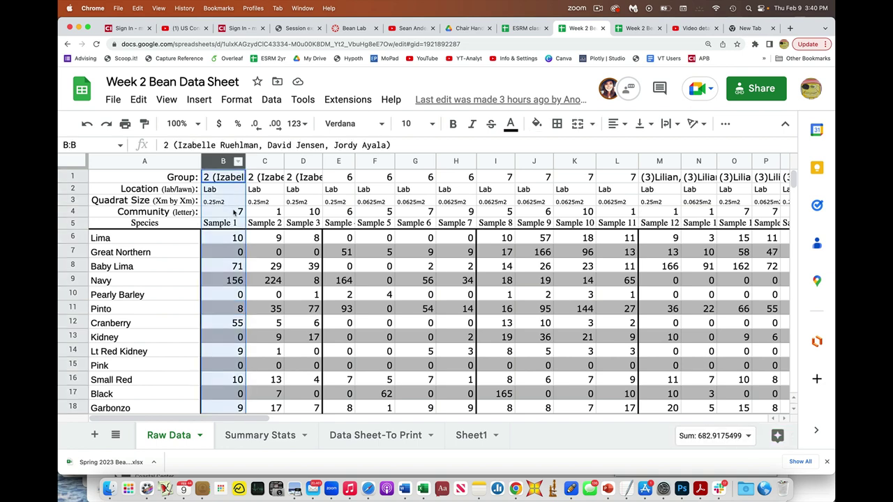
{"action": "scroll", "coordinate": [234, 213], "scroll_direction": "down", "scroll_amount": 3}
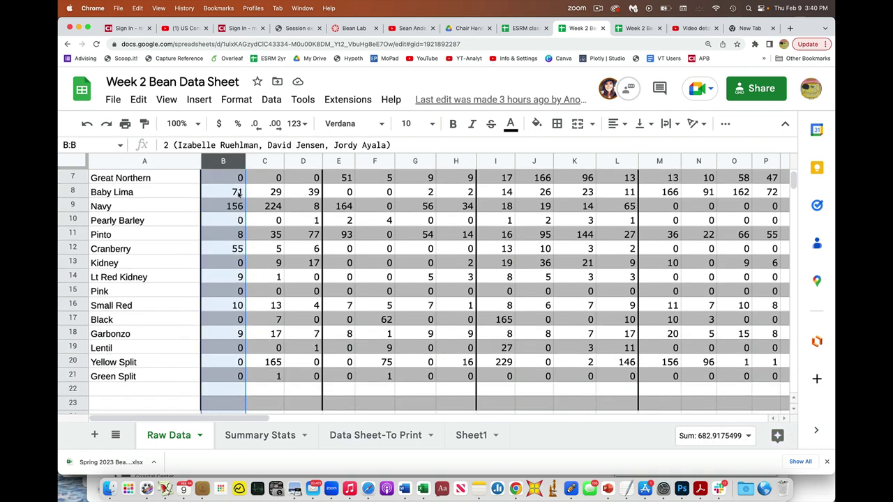